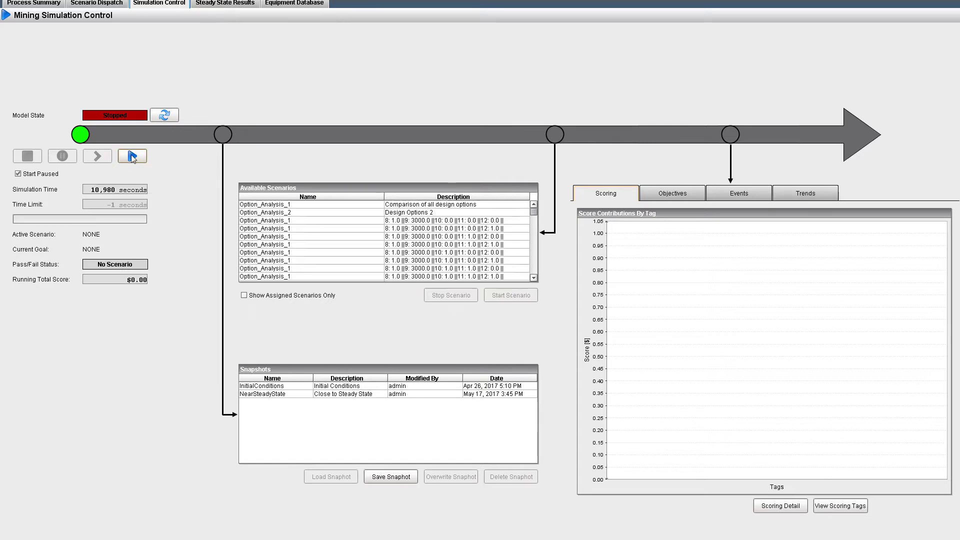
Start the simulation model in paused mode, switch to IDEAS and view the grinding options in the 4002 flowsheet
{"action": "left_click", "coordinate": [131, 154]}
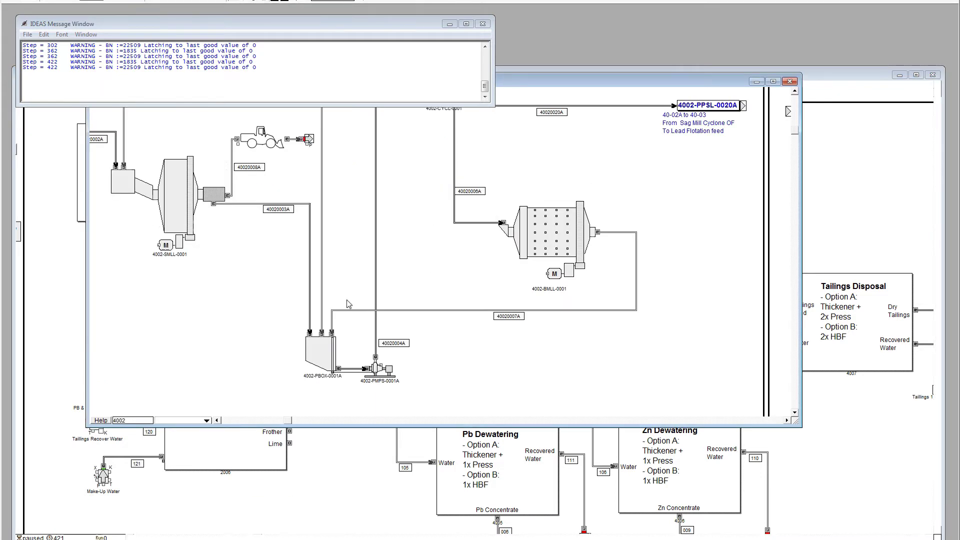
{"action": "left_click", "coordinate": [789, 422]}
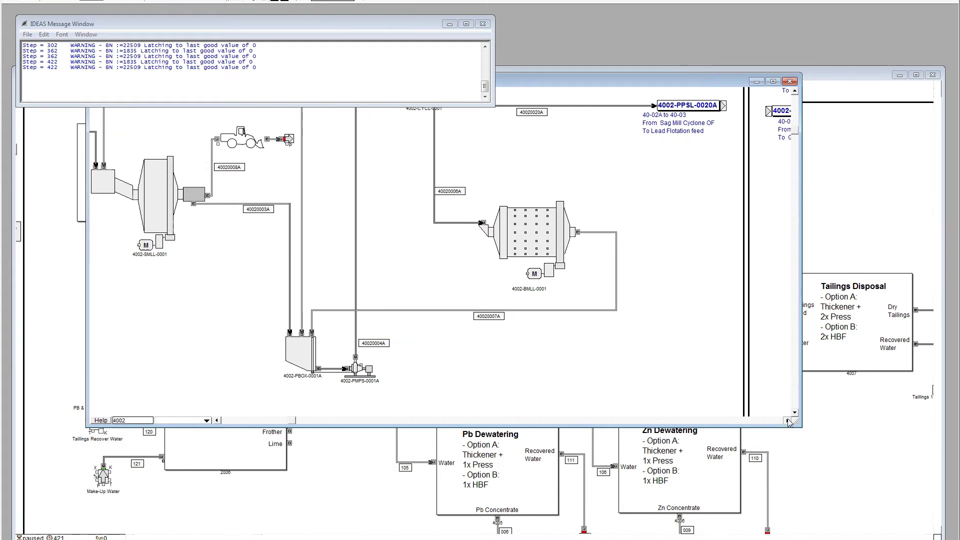
{"action": "left_click", "coordinate": [788, 422]}
{"action": "left_click", "coordinate": [788, 421]}
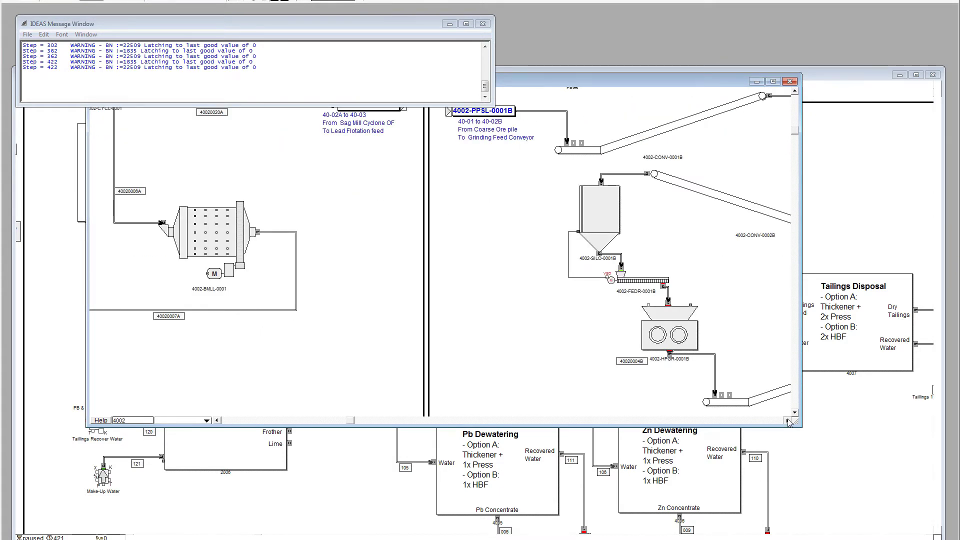
{"action": "left_click", "coordinate": [788, 422]}
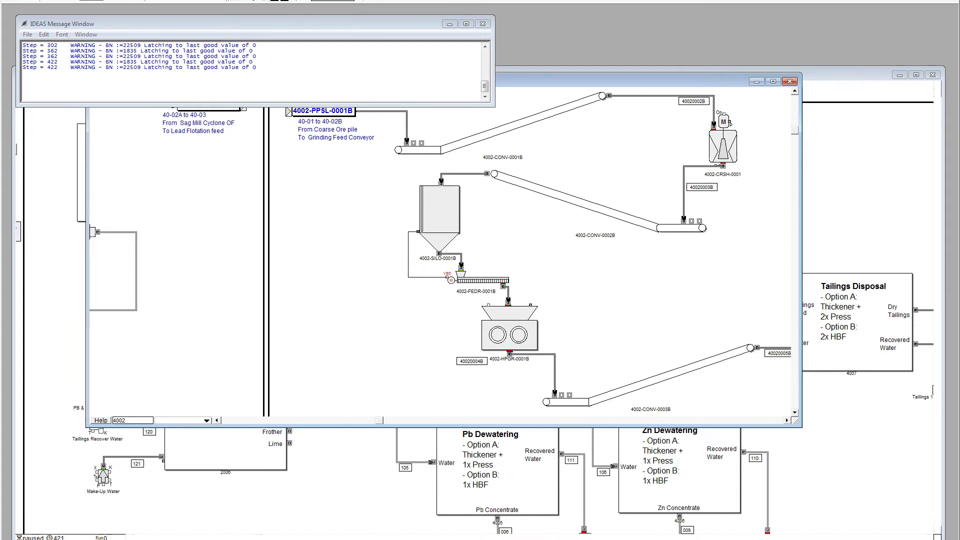
Switch back to the mining simulation application and review both evaluation variables of Option_Analysis_4 in Scenario Dispatch
{"action": "key", "text": "alt+Tab"}
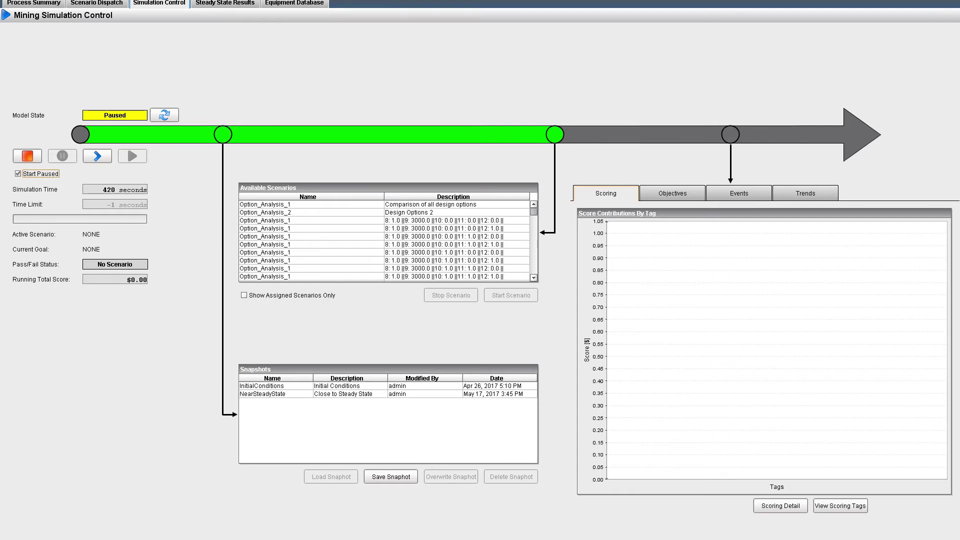
{"action": "left_click", "coordinate": [96, 2]}
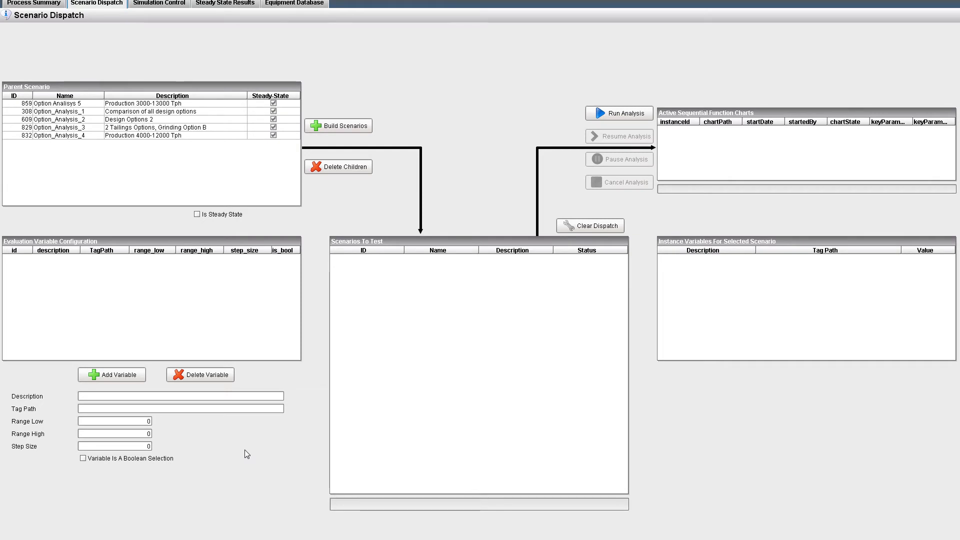
{"action": "left_click", "coordinate": [178, 137]}
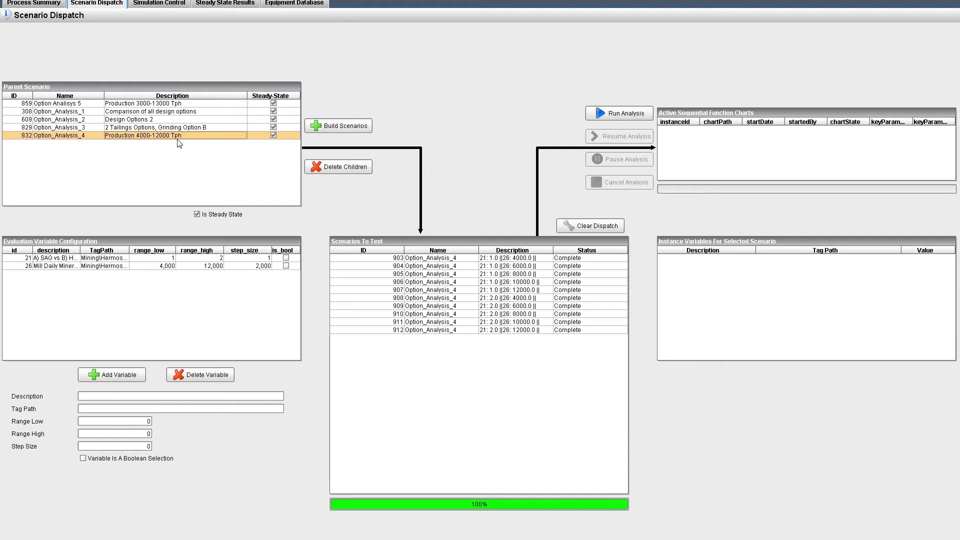
{"action": "left_click", "coordinate": [160, 260]}
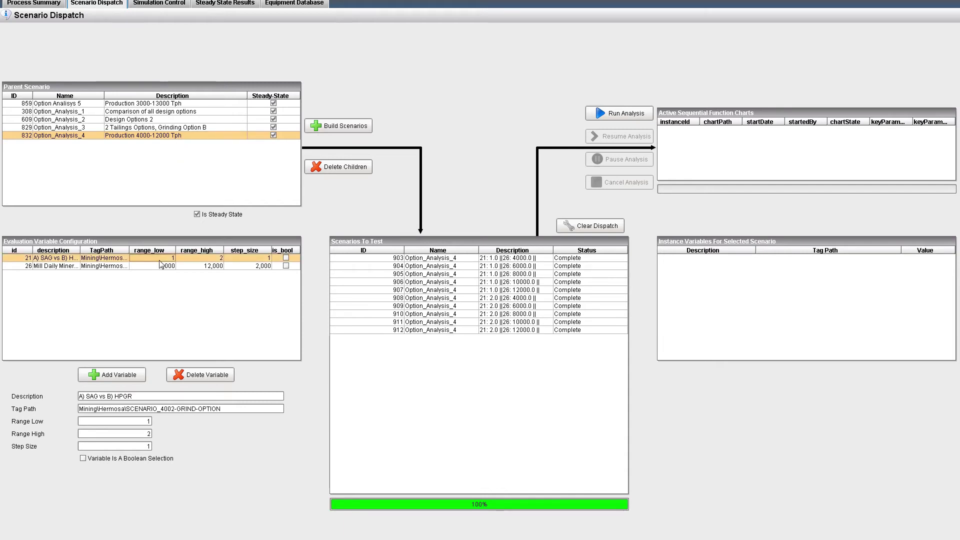
{"action": "left_click", "coordinate": [159, 270]}
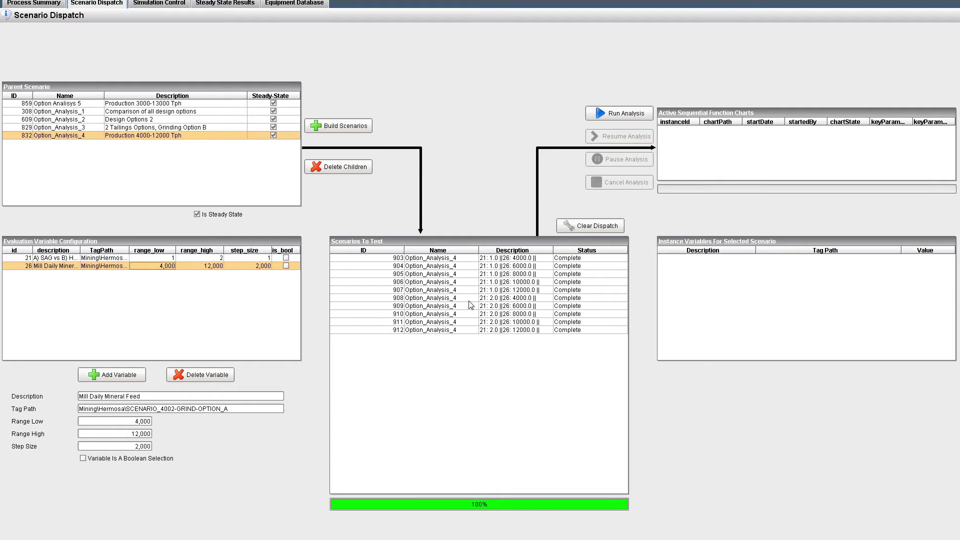
Inspect the instance variables of test scenarios 903 through 909 one after another
{"action": "left_click", "coordinate": [500, 259]}
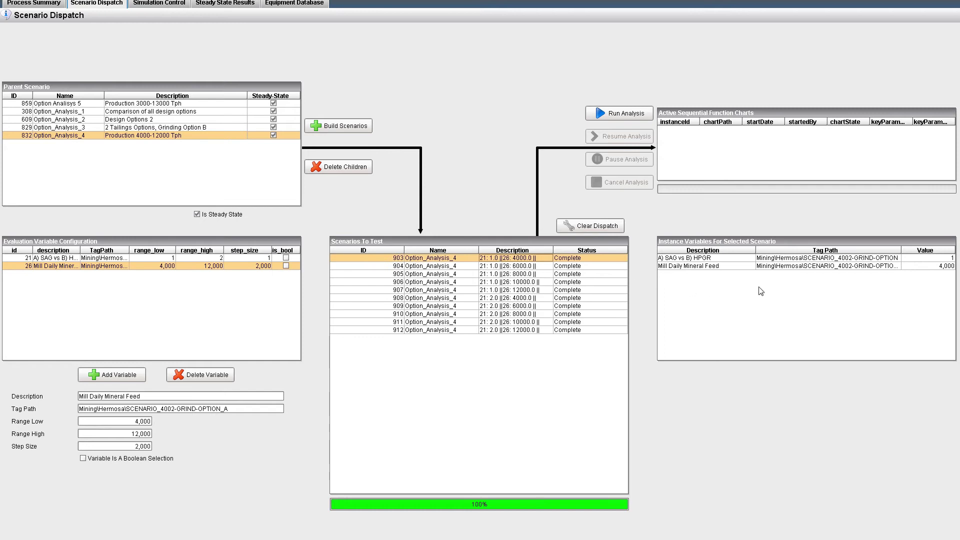
{"action": "left_click", "coordinate": [548, 265]}
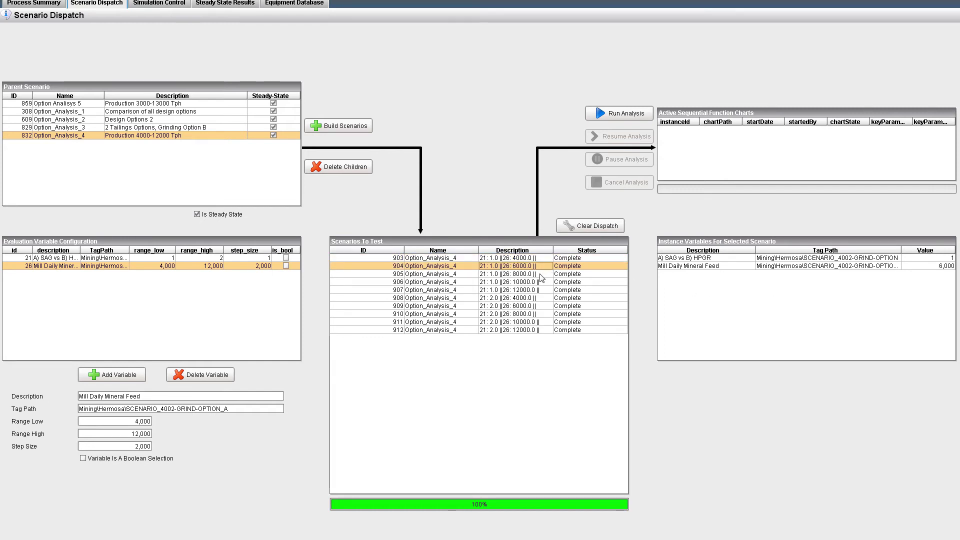
{"action": "left_click", "coordinate": [538, 275]}
{"action": "left_click", "coordinate": [540, 282]}
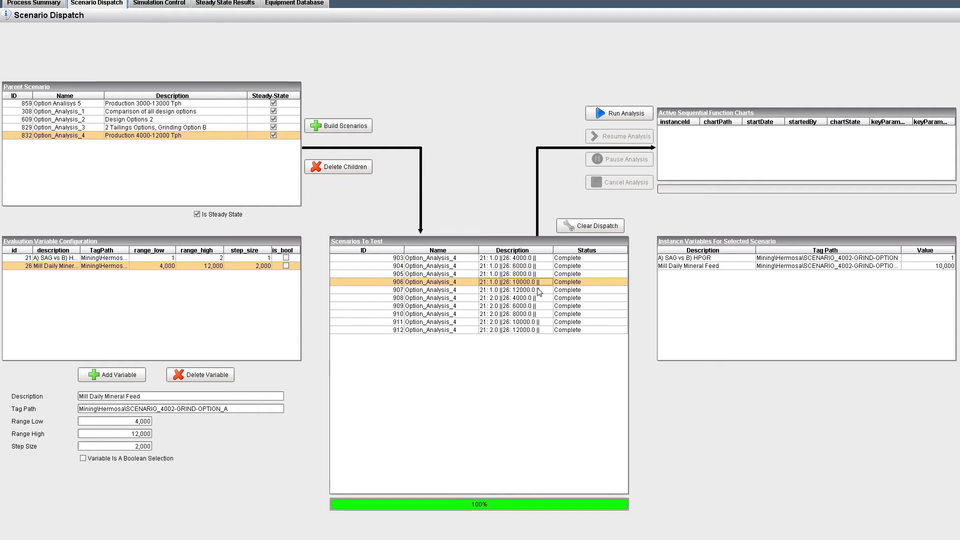
{"action": "left_click", "coordinate": [541, 290]}
{"action": "left_click", "coordinate": [541, 300]}
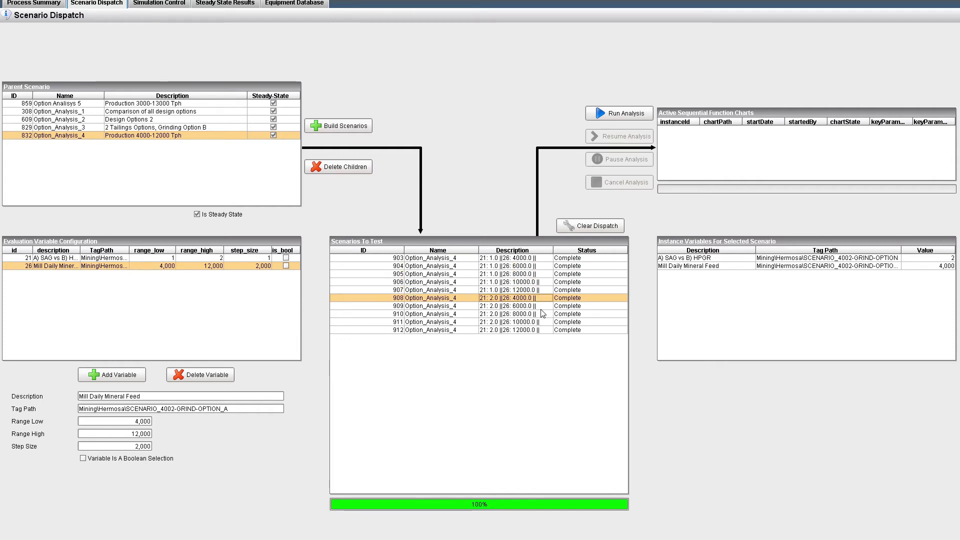
{"action": "left_click", "coordinate": [541, 307]}
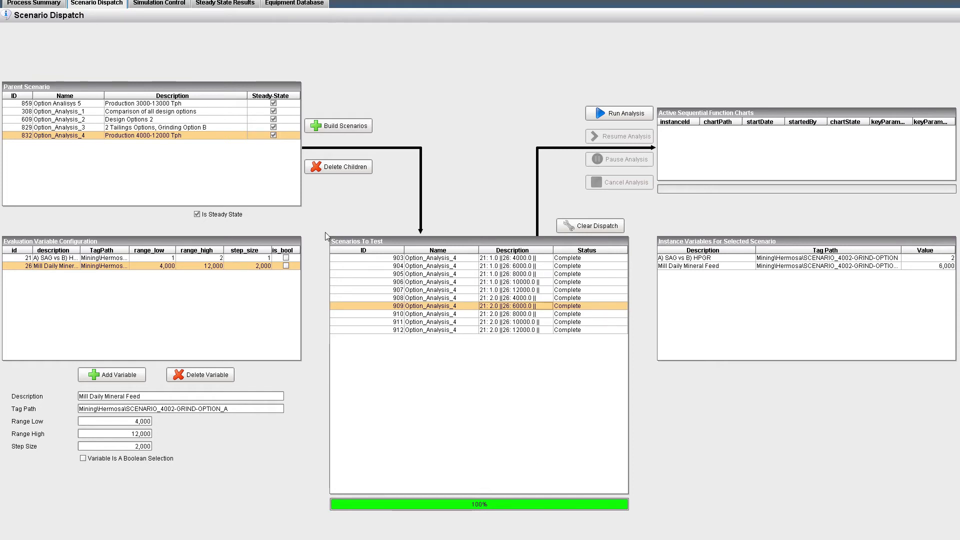
Run the analysis for the parent scenario Option_Analysis_1, "Comparison of all design options"
{"action": "left_click", "coordinate": [132, 113]}
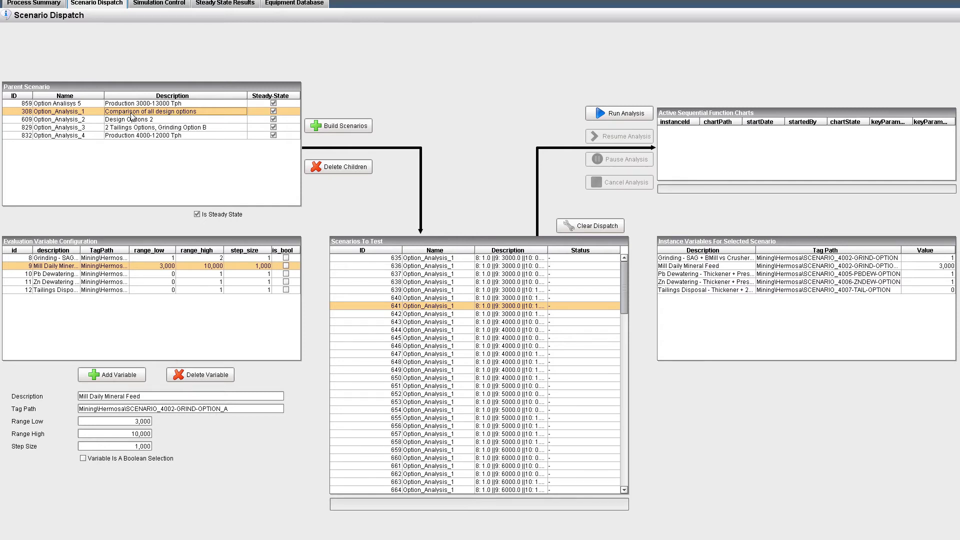
{"action": "left_click", "coordinate": [602, 115]}
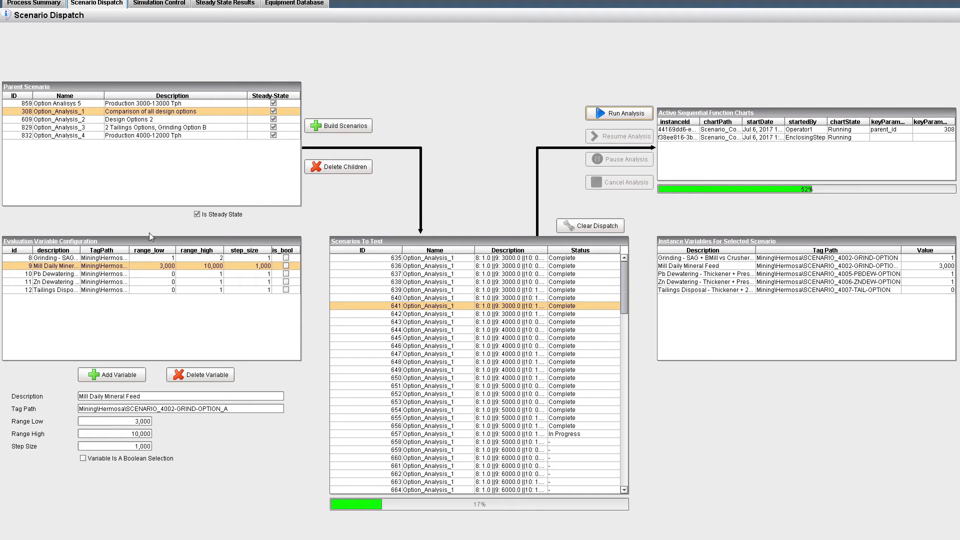
View the detail and summary reports of Energy in the steady state results for parent scenario 832
{"action": "left_click", "coordinate": [228, 4]}
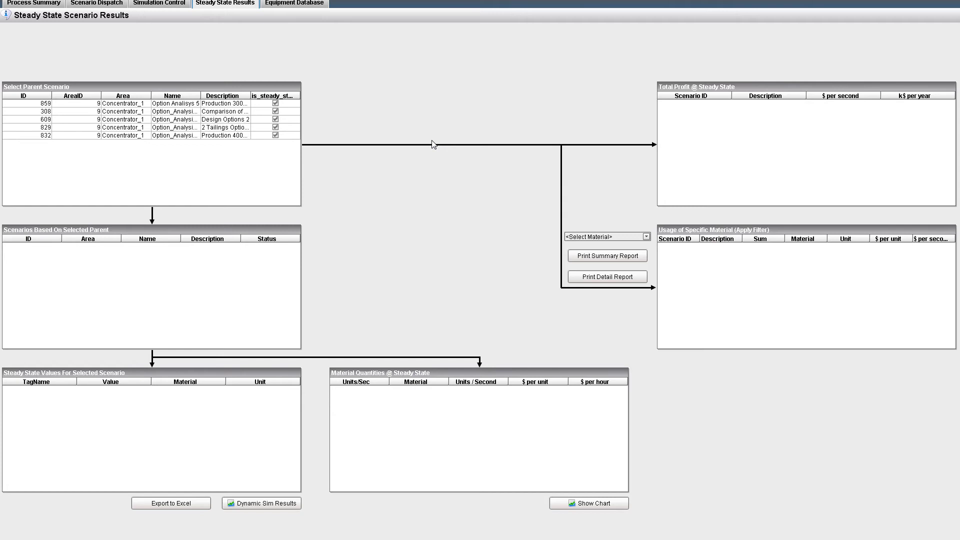
{"action": "left_click", "coordinate": [216, 137]}
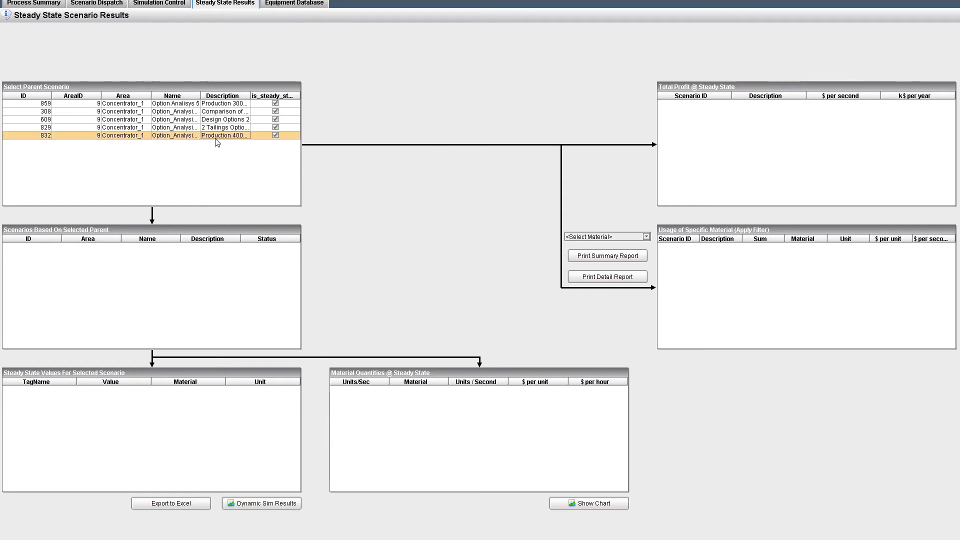
{"action": "left_click", "coordinate": [609, 277]}
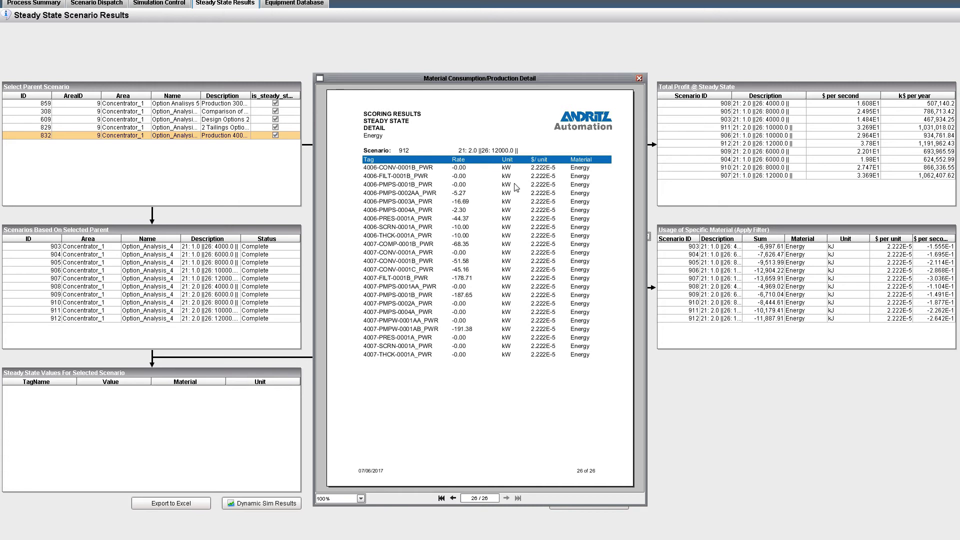
{"action": "left_click", "coordinate": [640, 78]}
{"action": "left_click", "coordinate": [610, 256]}
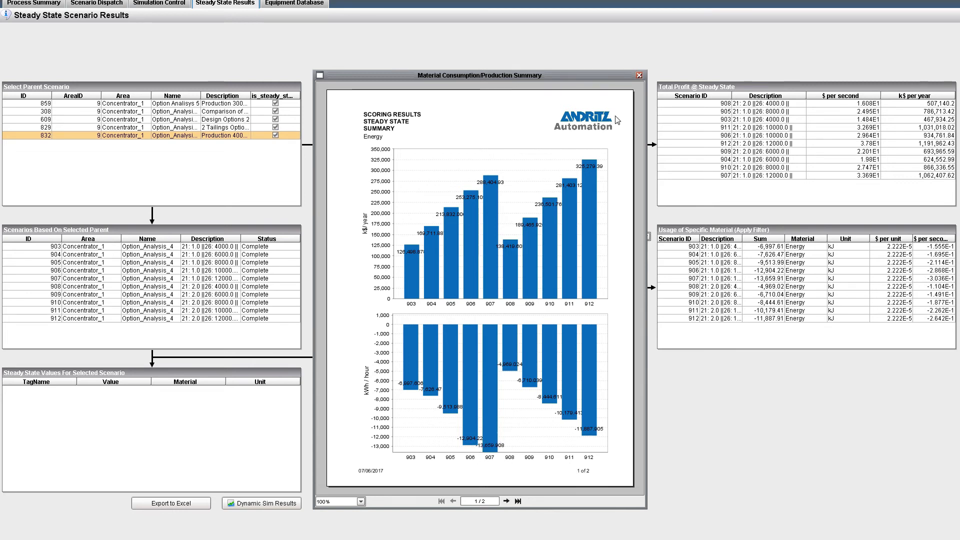
{"action": "left_click", "coordinate": [639, 76]}
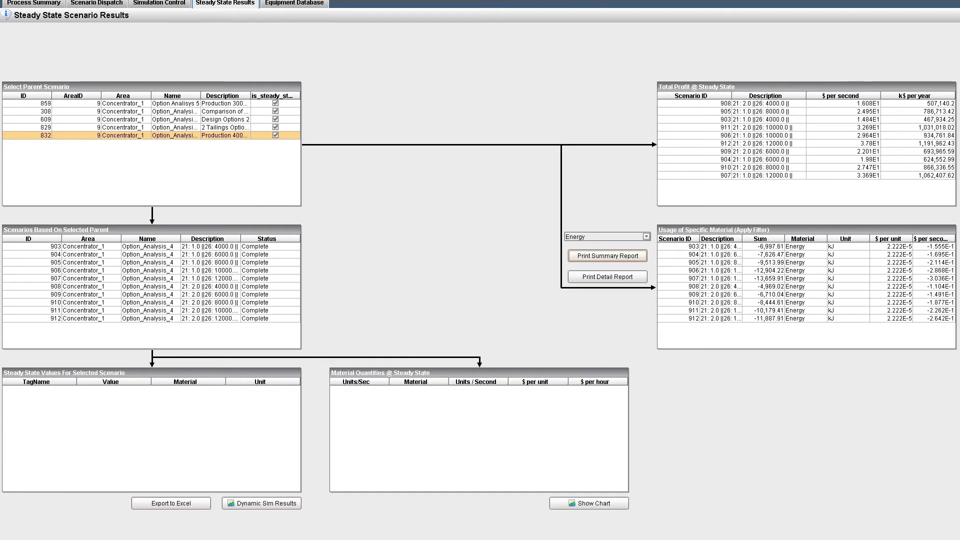
View the equipment detail report for conveyor 4002-CONV-0001A from the Equipment Database, then close it
{"action": "left_click", "coordinate": [294, 3]}
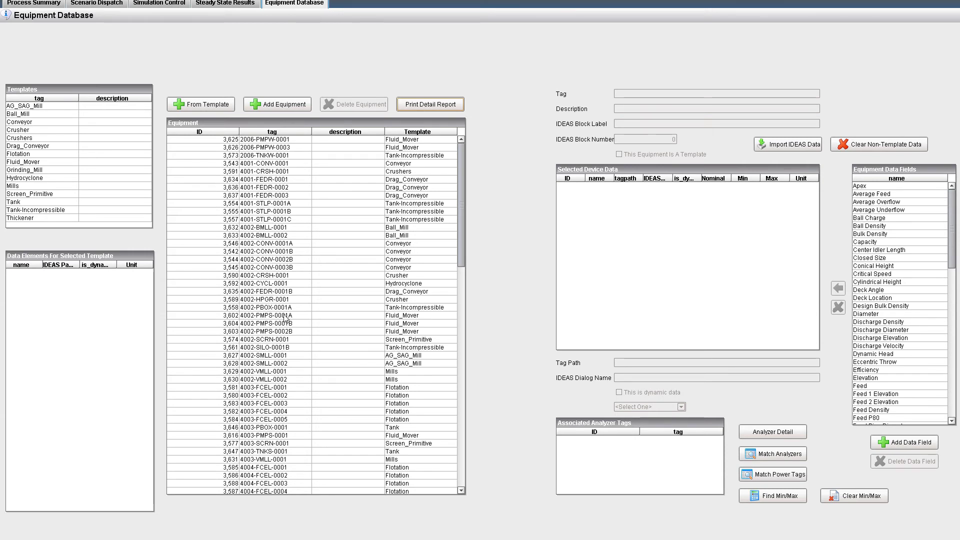
{"action": "left_click", "coordinate": [339, 247]}
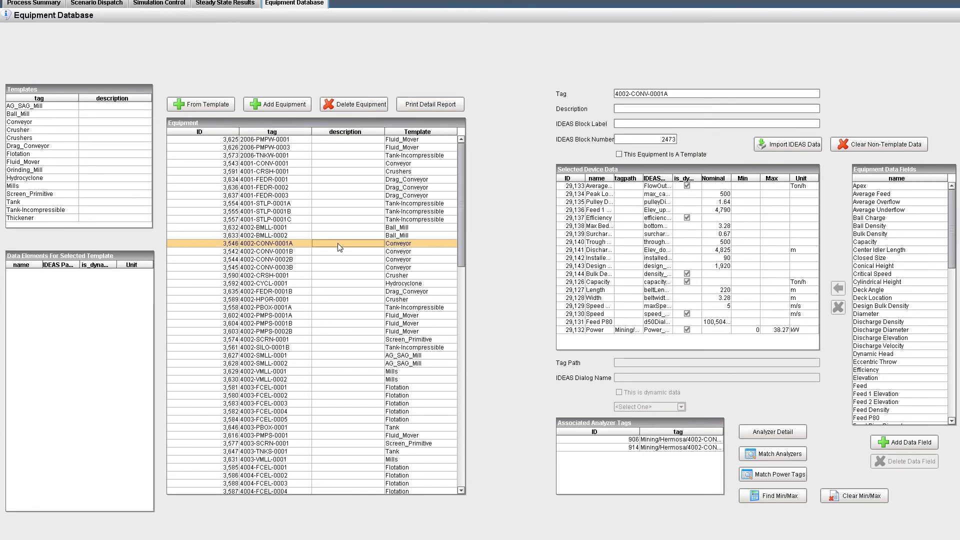
{"action": "left_click", "coordinate": [423, 106]}
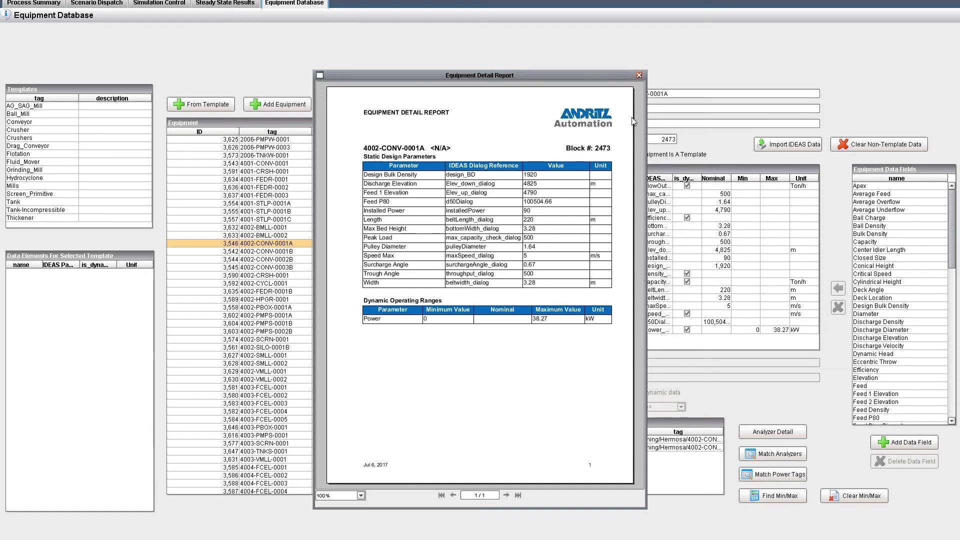
{"action": "left_click", "coordinate": [640, 75]}
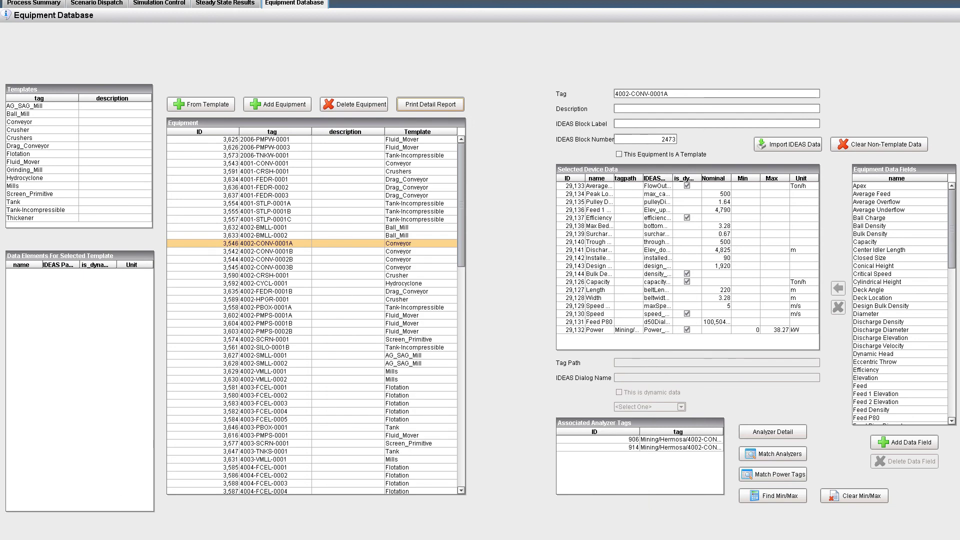
Switch to IDEAS, open conveyor 4002-CONV-0002B and inspect its feed and product Equipment Flow Dynamic Data blocks
{"action": "key", "text": "Tab"}
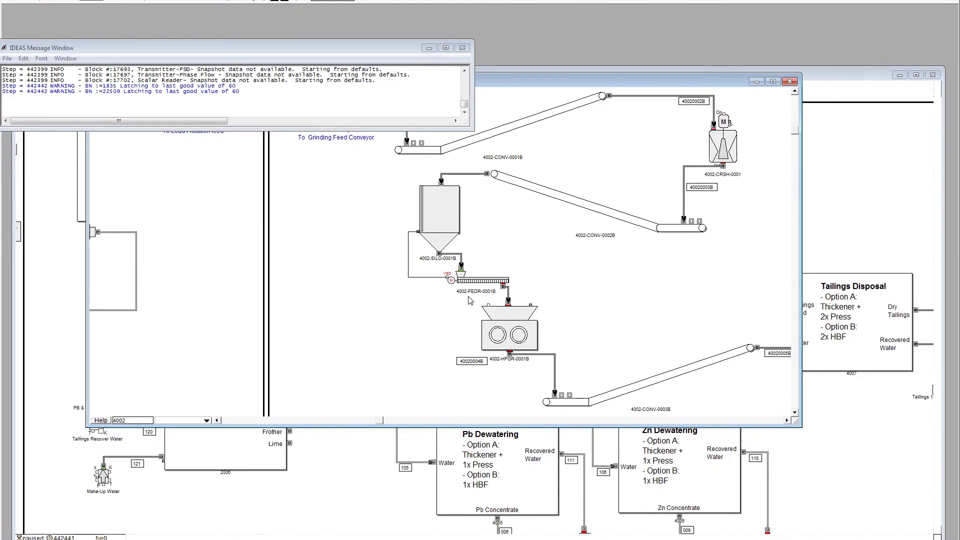
{"action": "double_click", "coordinate": [568, 199]}
{"action": "left_click", "coordinate": [220, 235]}
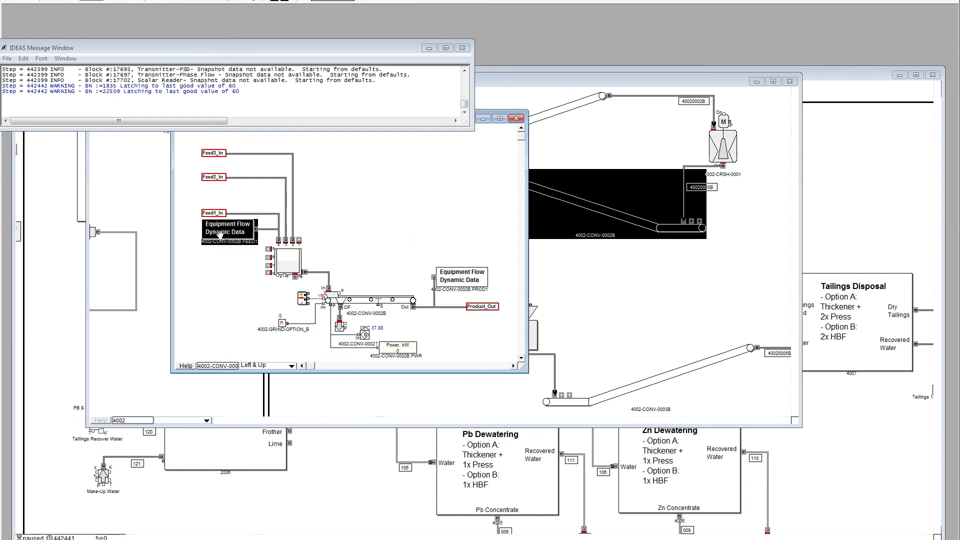
{"action": "left_click", "coordinate": [460, 278]}
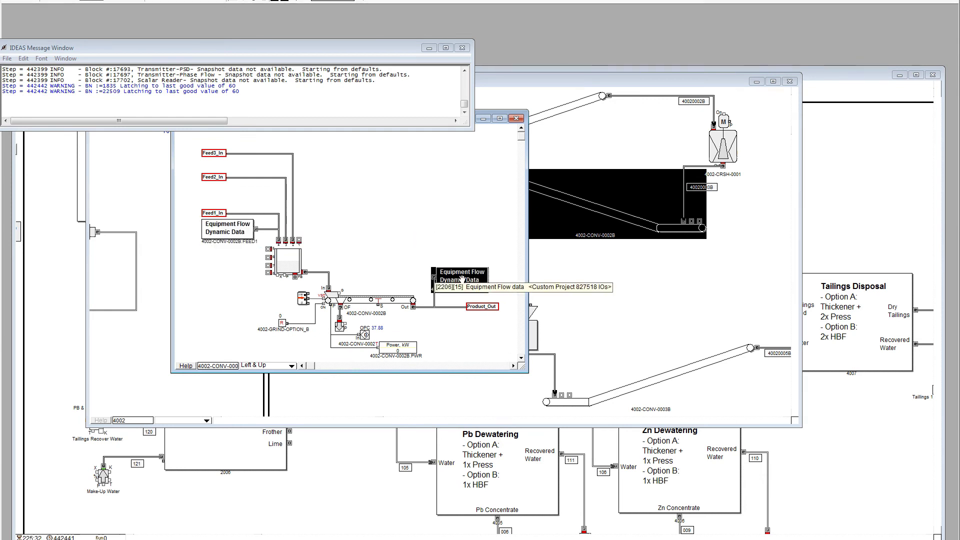
{"action": "double_click", "coordinate": [461, 279]}
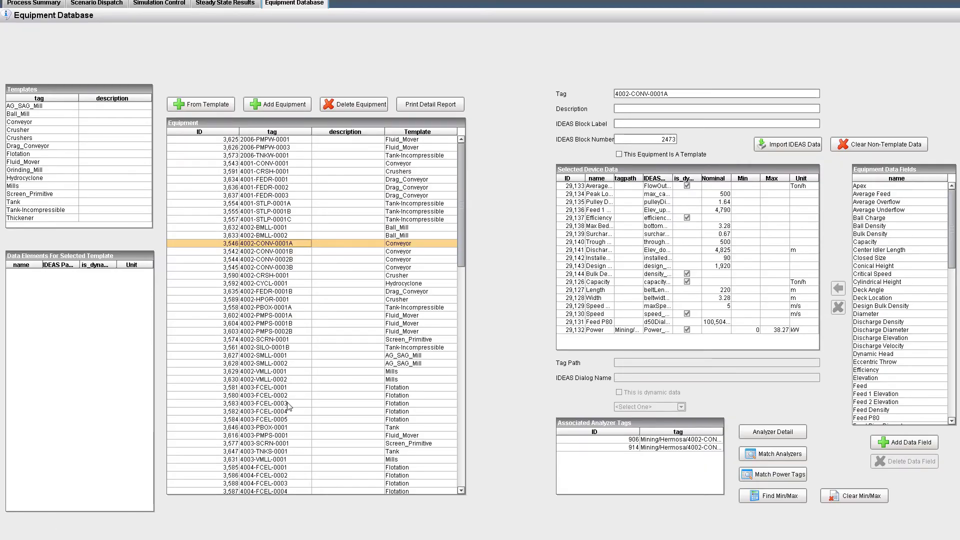
In the Equipment Database, review the analyzer detail of 4002-CONV-0002B's tag 959 for scenario set 832, Production 4000-12000 Tph
{"action": "left_click", "coordinate": [284, 259]}
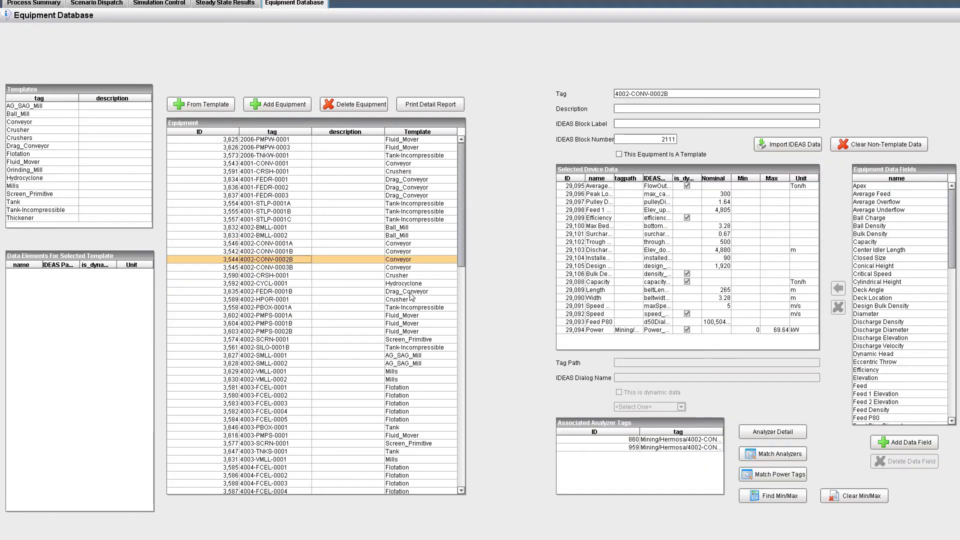
{"action": "left_click", "coordinate": [645, 448]}
{"action": "left_click", "coordinate": [762, 433]}
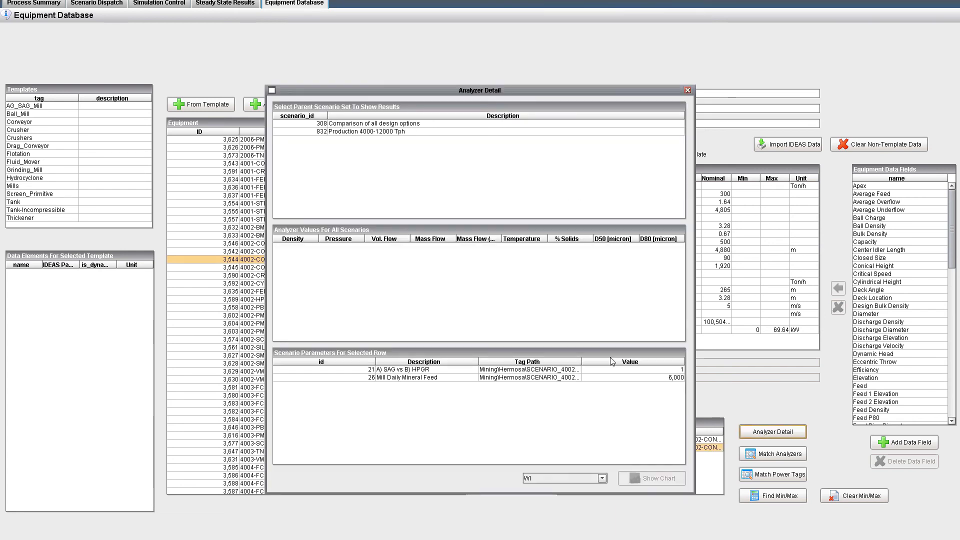
{"action": "left_click", "coordinate": [391, 132]}
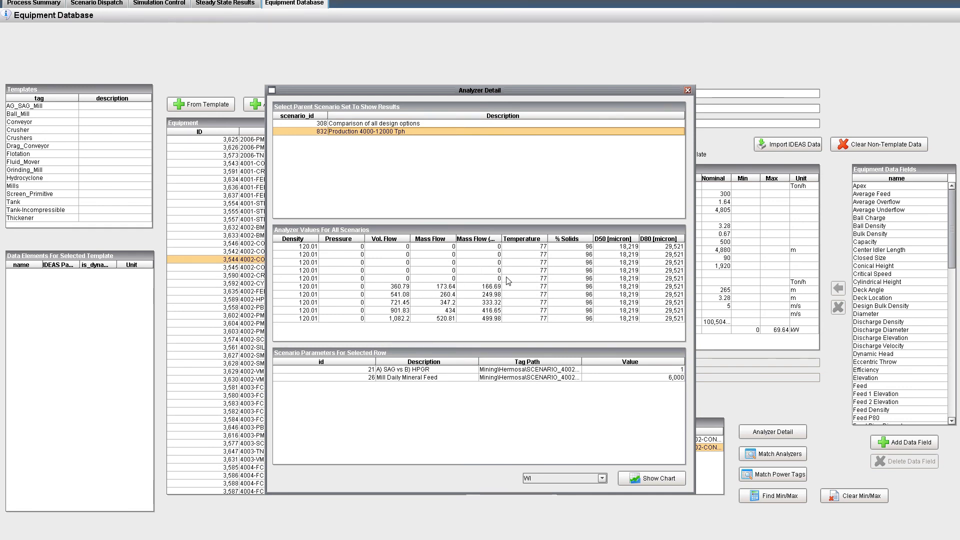
{"action": "left_click", "coordinate": [688, 90]}
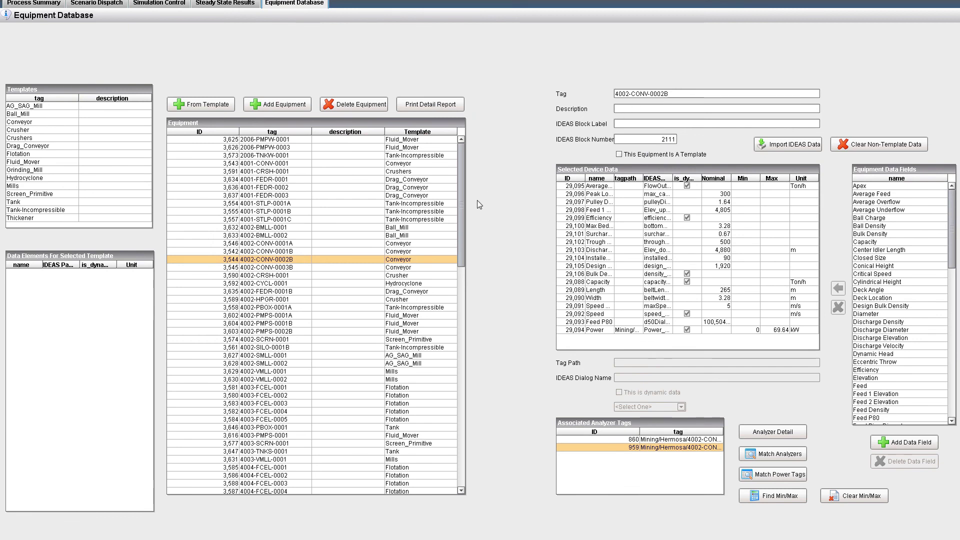
Review the analyzer detail of flotation cell 4003-FCEL-0001 for scenario set 832 and chart it against Mill Daily Mineral Feed
{"action": "left_click", "coordinate": [403, 388]}
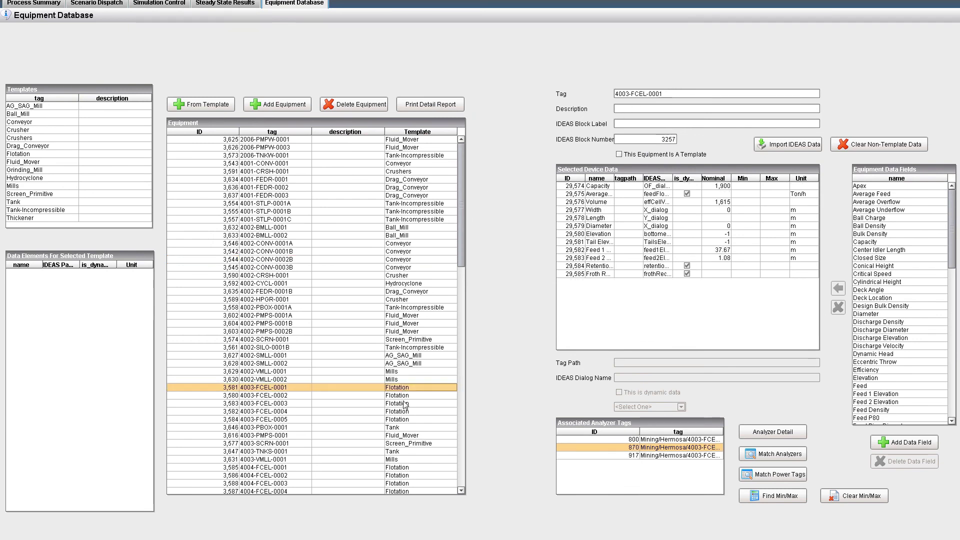
{"action": "left_click", "coordinate": [773, 432]}
{"action": "left_click", "coordinate": [407, 133]}
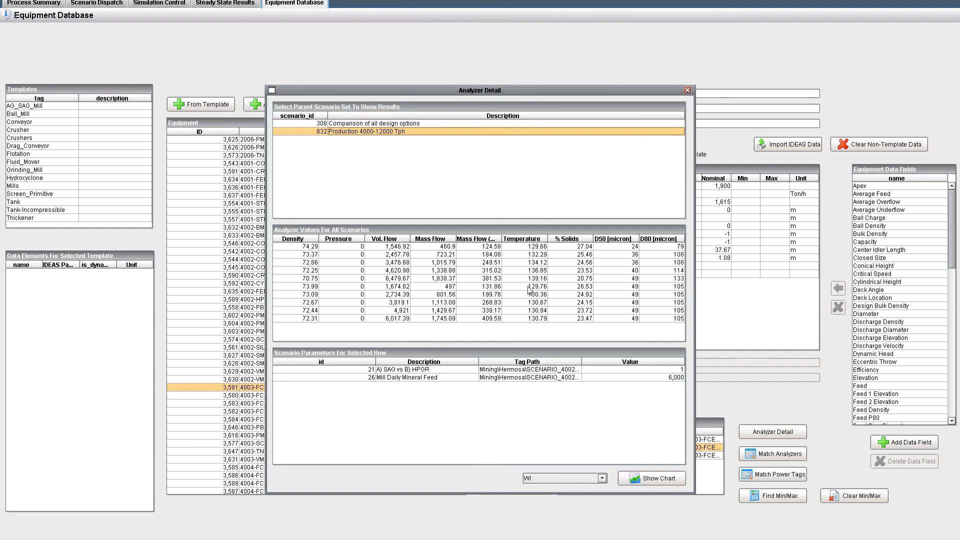
{"action": "left_click", "coordinate": [521, 377]}
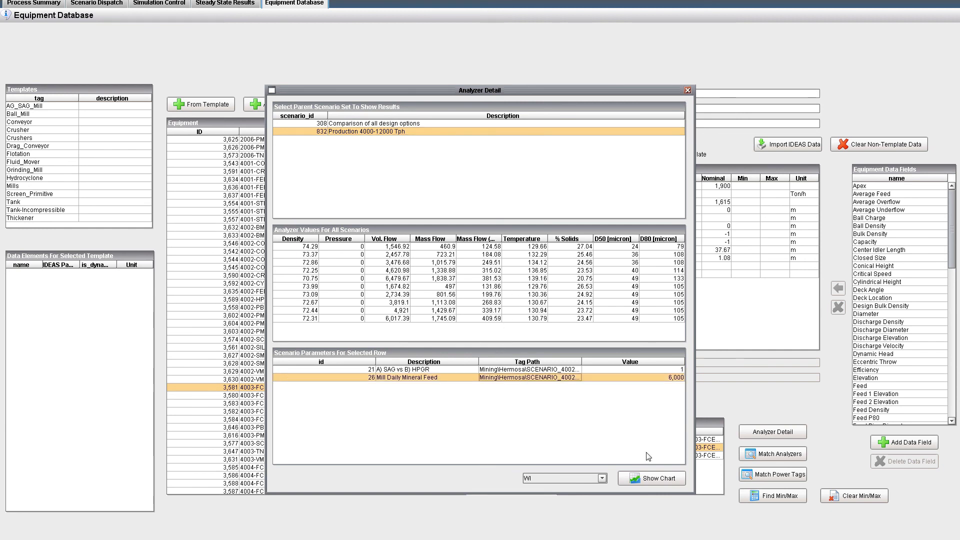
{"action": "left_click", "coordinate": [644, 479]}
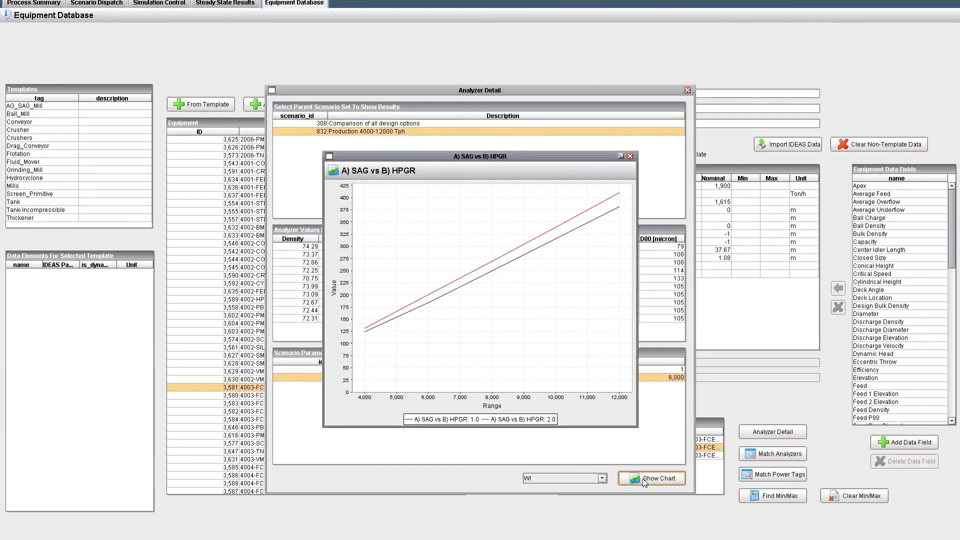
{"action": "left_click", "coordinate": [630, 157]}
{"action": "left_click", "coordinate": [688, 90]}
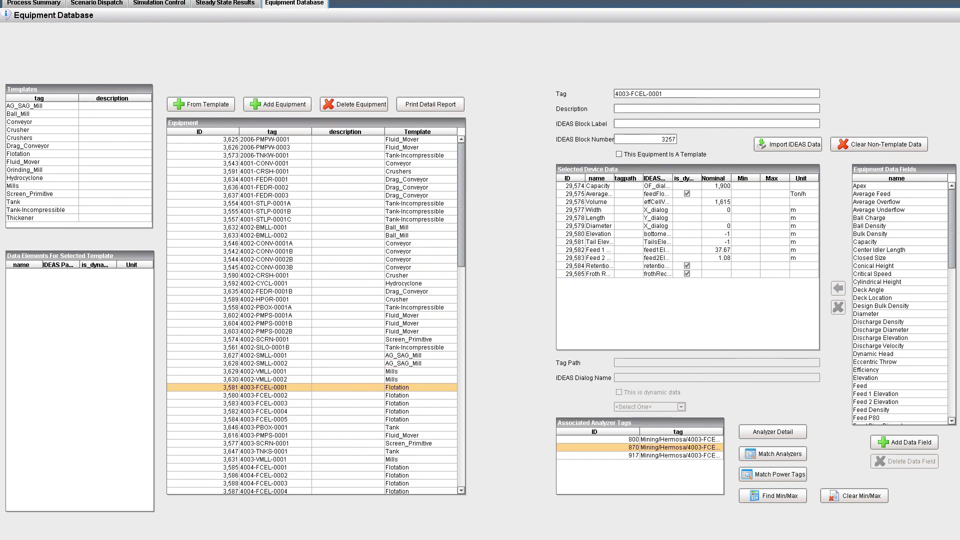